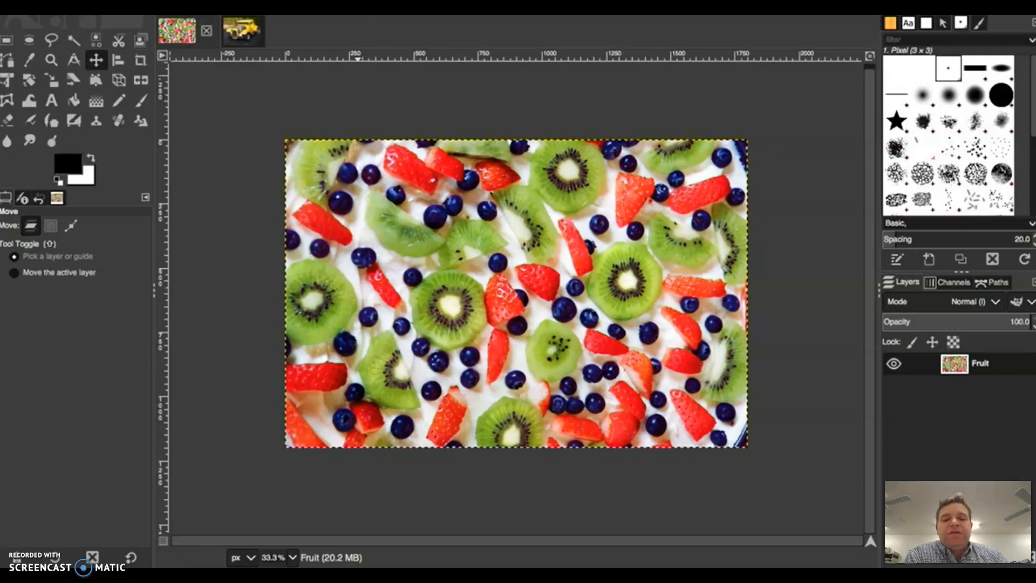
Adjust the Fruit image's color balance for the shadows, setting Magenta-Green to 20.8 and Yellow-Blue to 10.8.
{"action": "left_click", "coordinate": [356, 2]}
{"action": "left_click", "coordinate": [389, 4]}
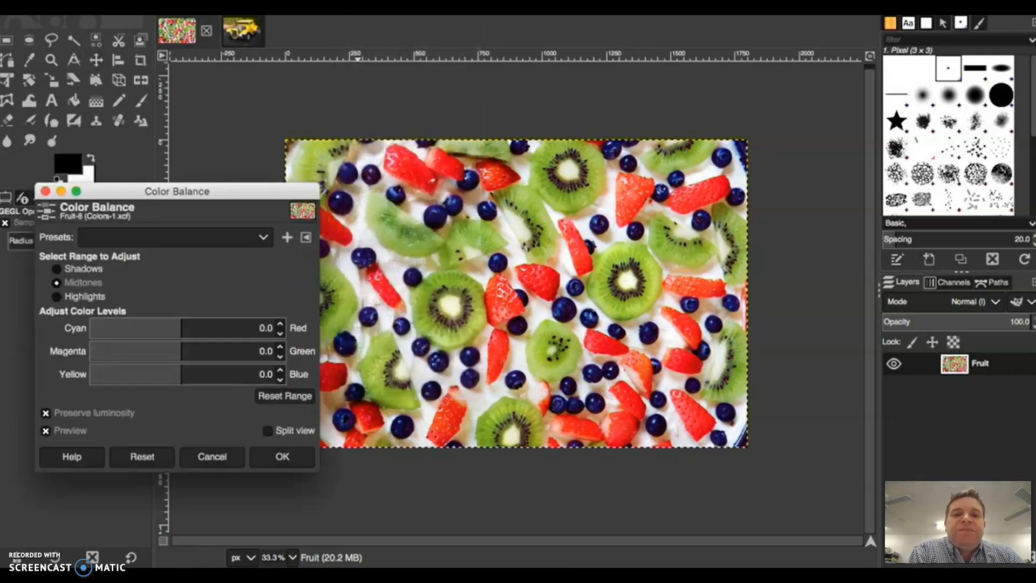
{"action": "left_click_drag", "start_coordinate": [280, 185], "coordinate": [292, 157]}
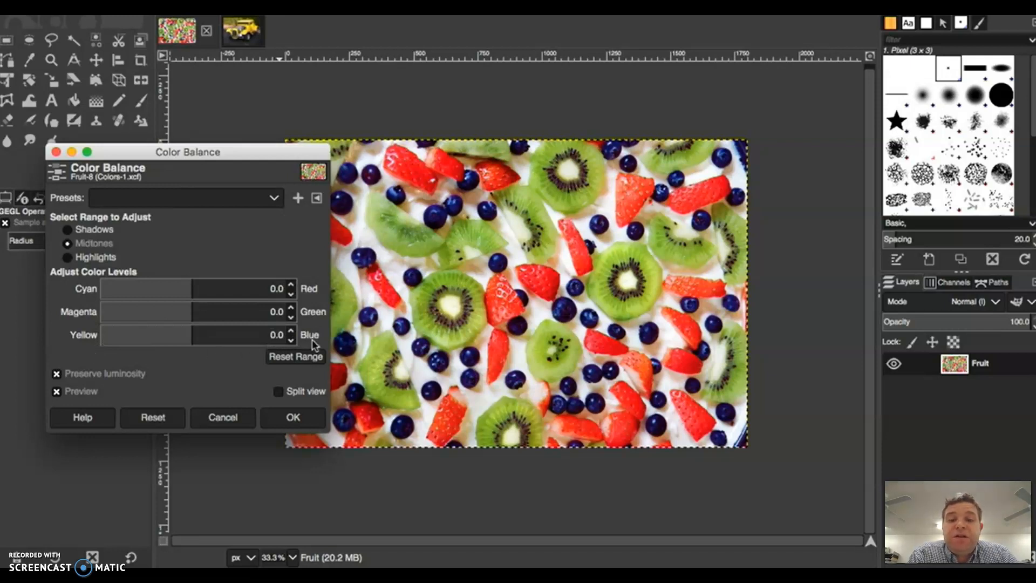
{"action": "left_click", "coordinate": [108, 231]}
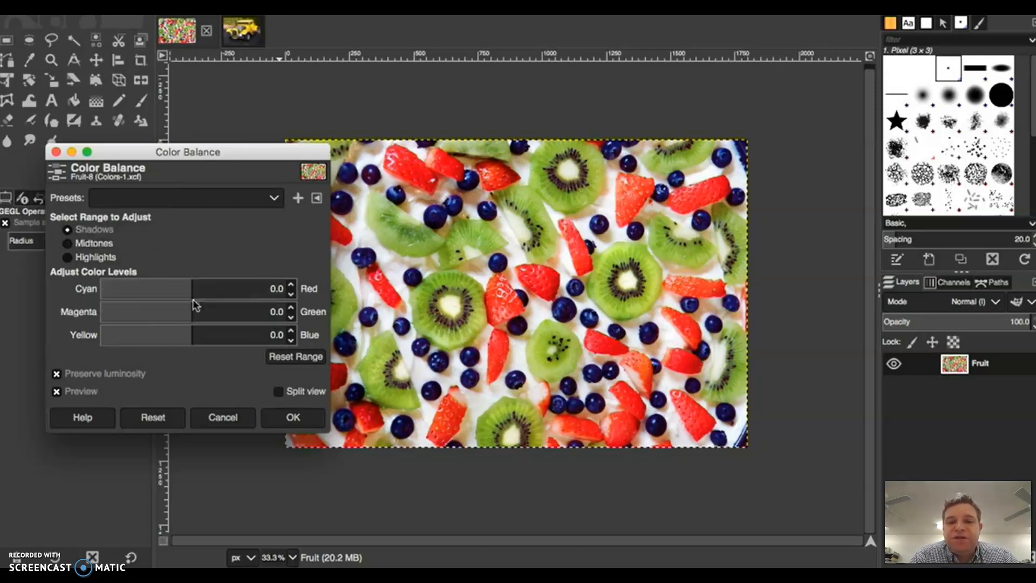
{"action": "left_click_drag", "start_coordinate": [195, 305], "coordinate": [210, 302]}
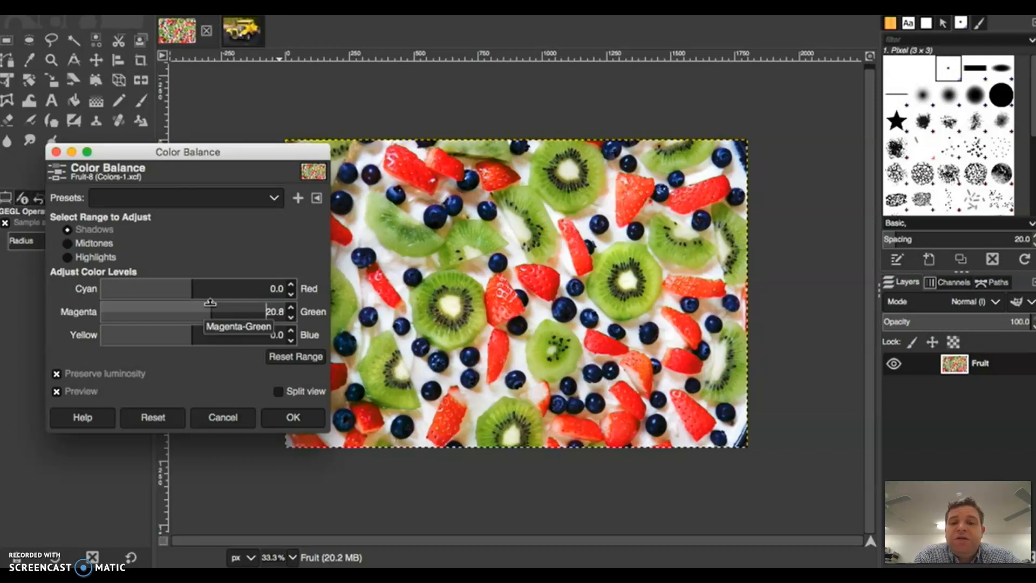
{"action": "left_click", "coordinate": [195, 328]}
{"action": "left_click_drag", "start_coordinate": [195, 328], "coordinate": [201, 327]}
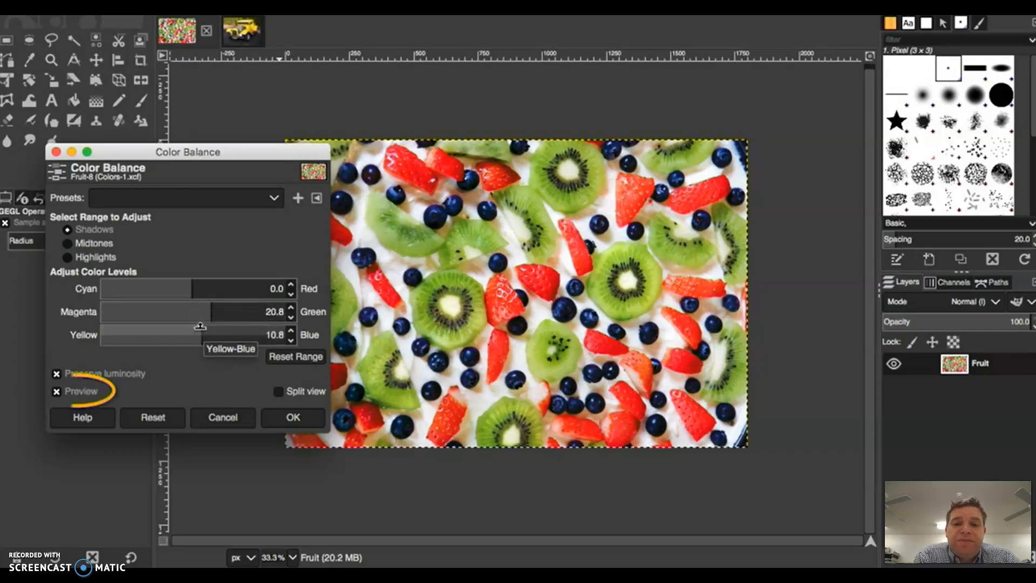
Compare the Fruit image with the preview off and on, and apply the color balance adjustment.
{"action": "left_click", "coordinate": [85, 393]}
{"action": "left_click", "coordinate": [87, 397]}
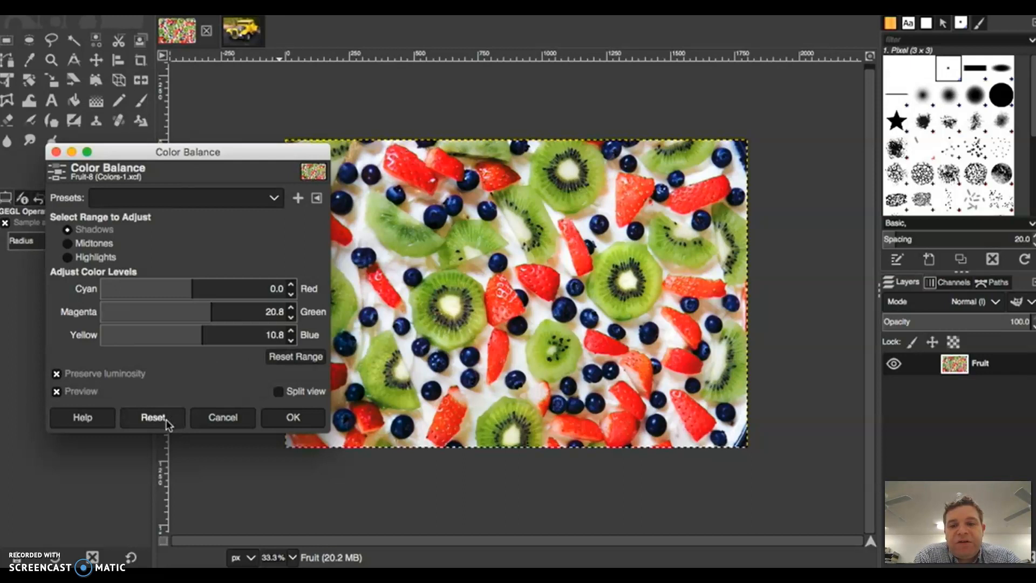
{"action": "left_click", "coordinate": [283, 425]}
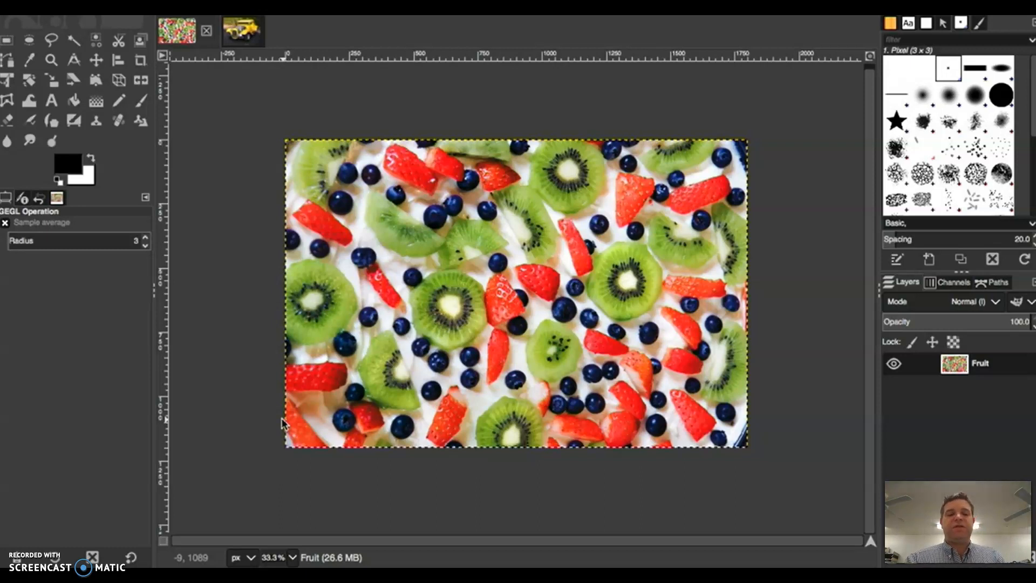
Switch to the Hot Rod image and open the Colorize adjustment for it.
{"action": "left_click", "coordinate": [252, 36]}
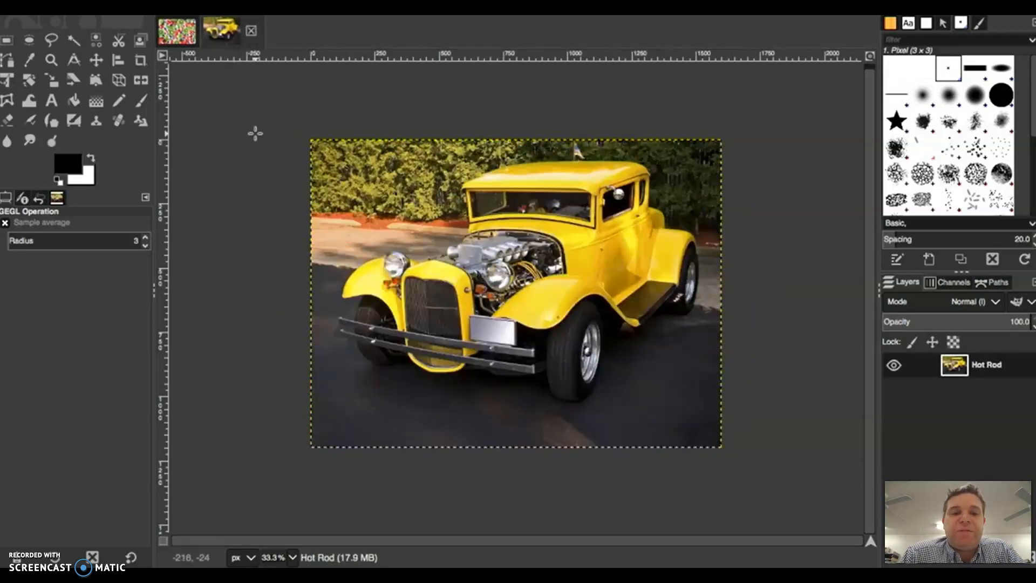
{"action": "left_click", "coordinate": [347, 14]}
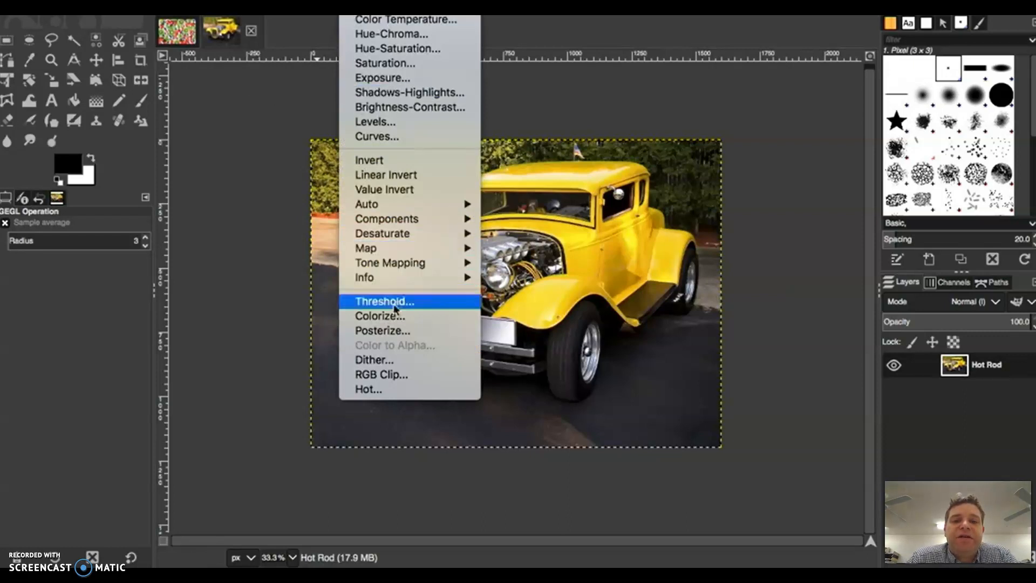
{"action": "left_click", "coordinate": [421, 316]}
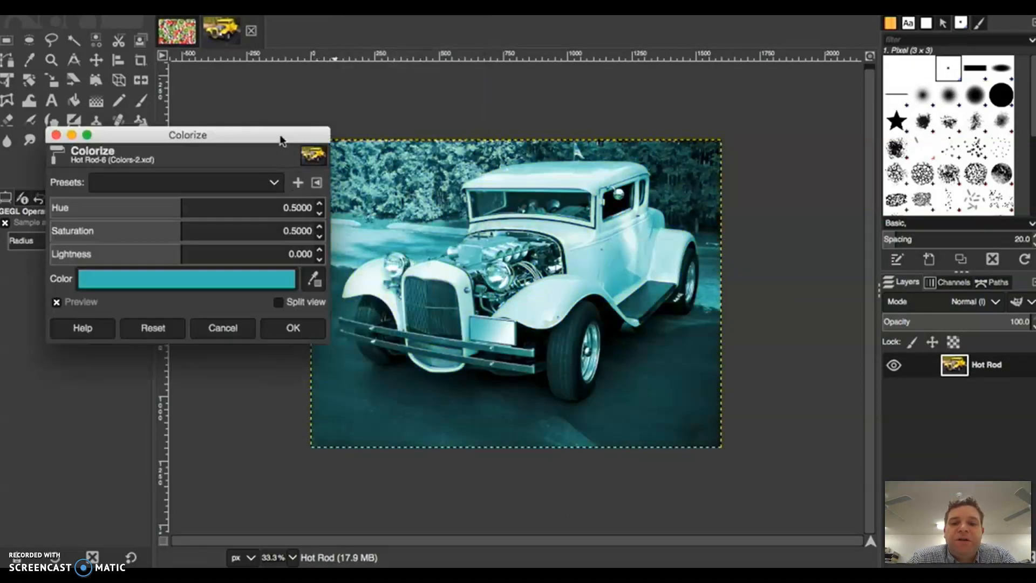
{"action": "left_click_drag", "start_coordinate": [282, 136], "coordinate": [281, 184]}
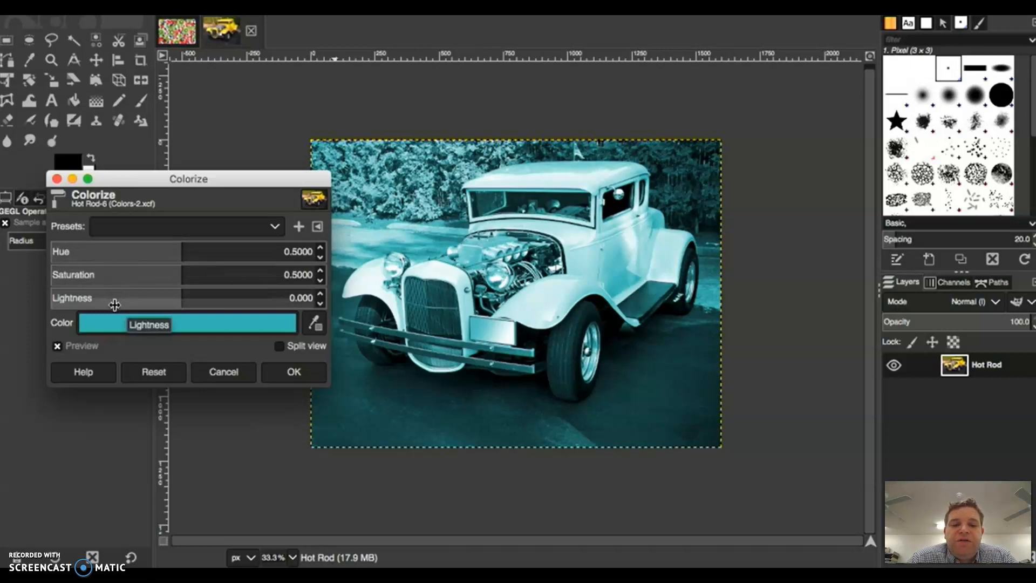
Try Colorize values of 0.5029 for hue, 0.5029 for saturation and 0.5 for lightness on the Hot Rod image.
{"action": "left_click", "coordinate": [183, 245]}
{"action": "mouse_move", "coordinate": [183, 246]}
{"action": "left_mouse_down"}
{"action": "mouse_move", "coordinate": [57, 247]}
{"action": "mouse_move", "coordinate": [330, 249]}
{"action": "mouse_move", "coordinate": [184, 244]}
{"action": "left_mouse_up"}
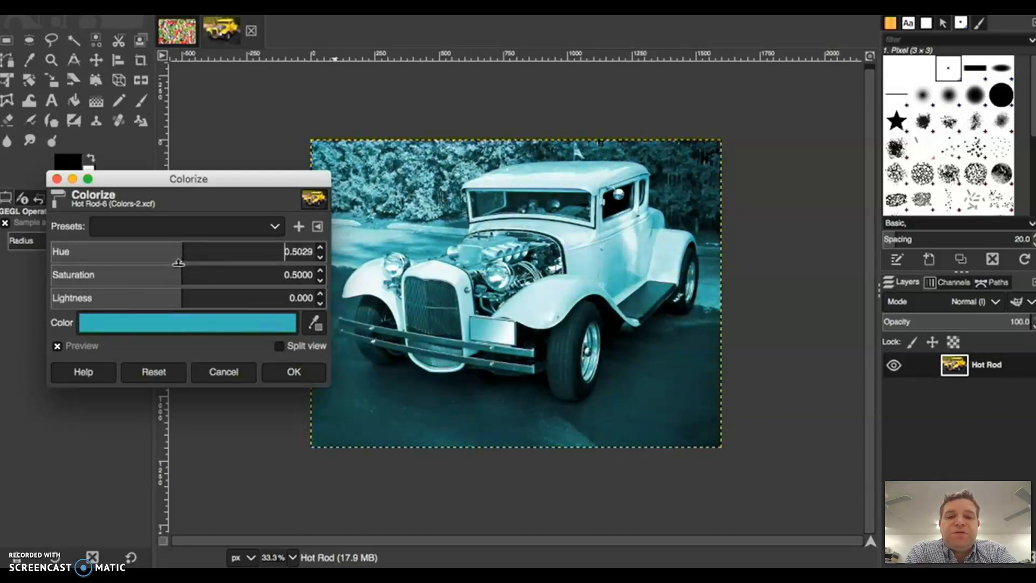
{"action": "left_click_drag", "start_coordinate": [178, 272], "coordinate": [184, 294]}
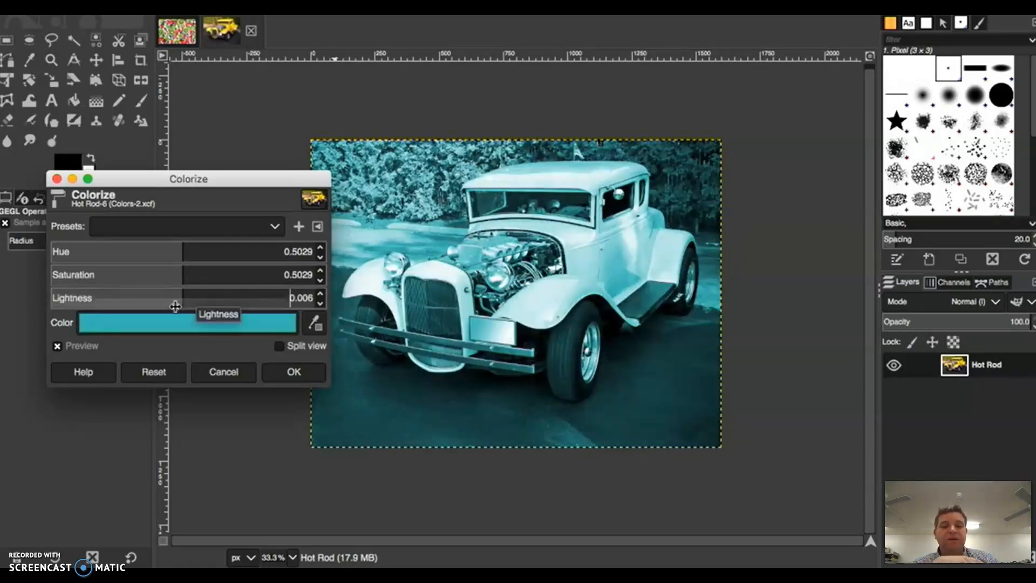
{"action": "left_click", "coordinate": [176, 306]}
{"action": "type", "text": "0.5"}
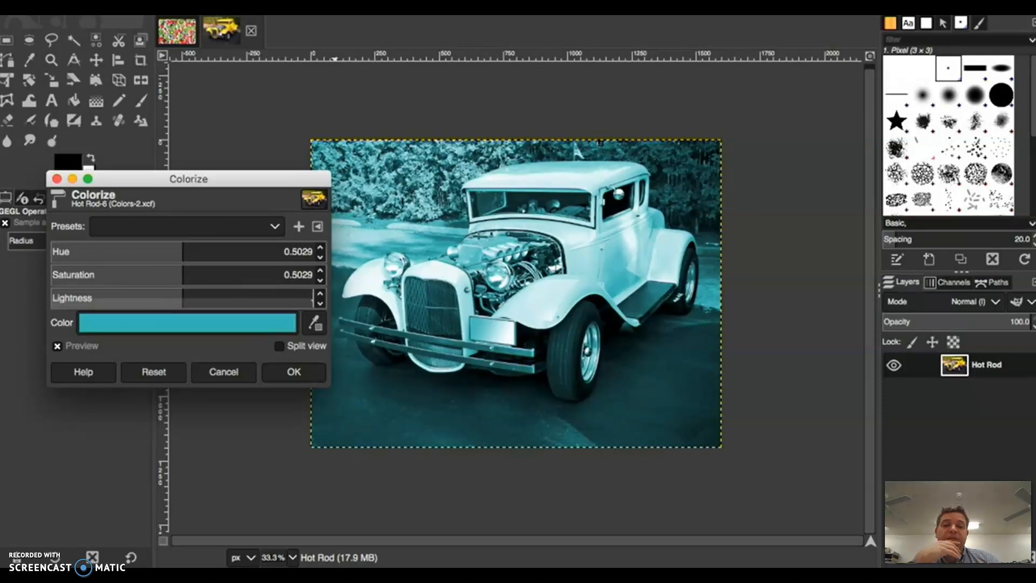
{"action": "key", "text": "Return"}
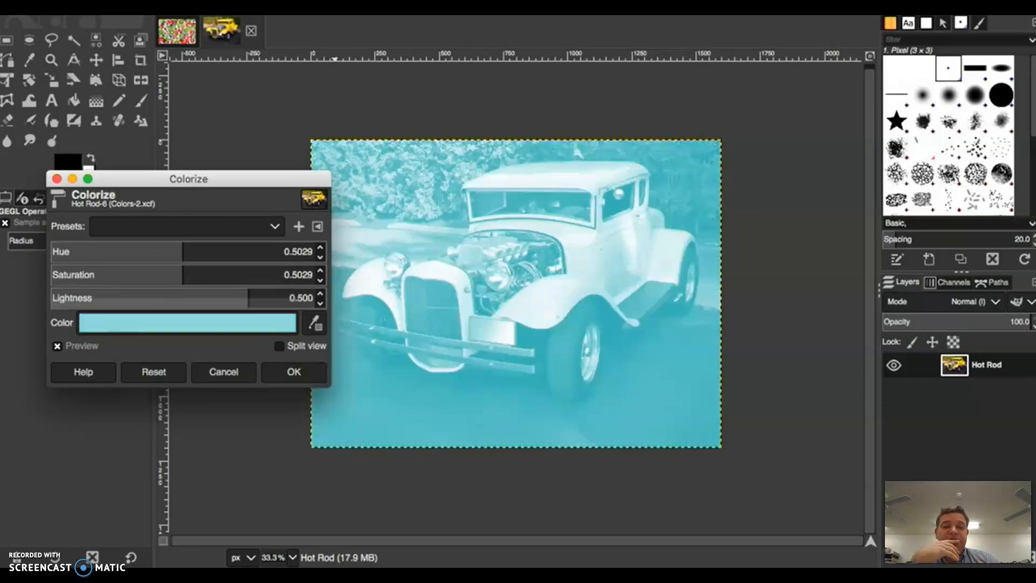
Give the Hot Rod image a sepia tint with hue 0.1, saturation 0.4 and lightness 0.
{"action": "left_click", "coordinate": [170, 257]}
{"action": "type", "text": "0.1"}
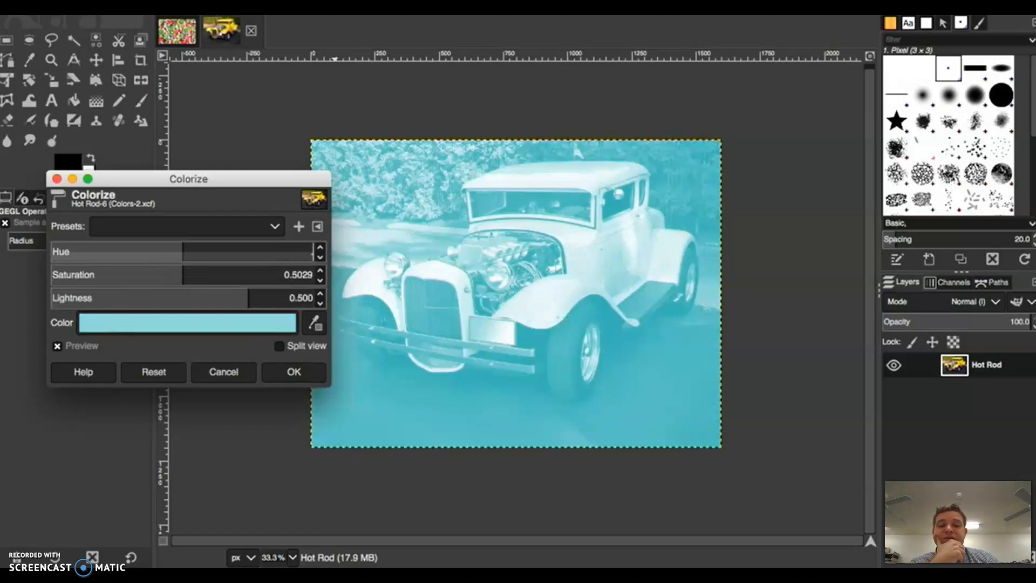
{"action": "key", "text": "Tab"}
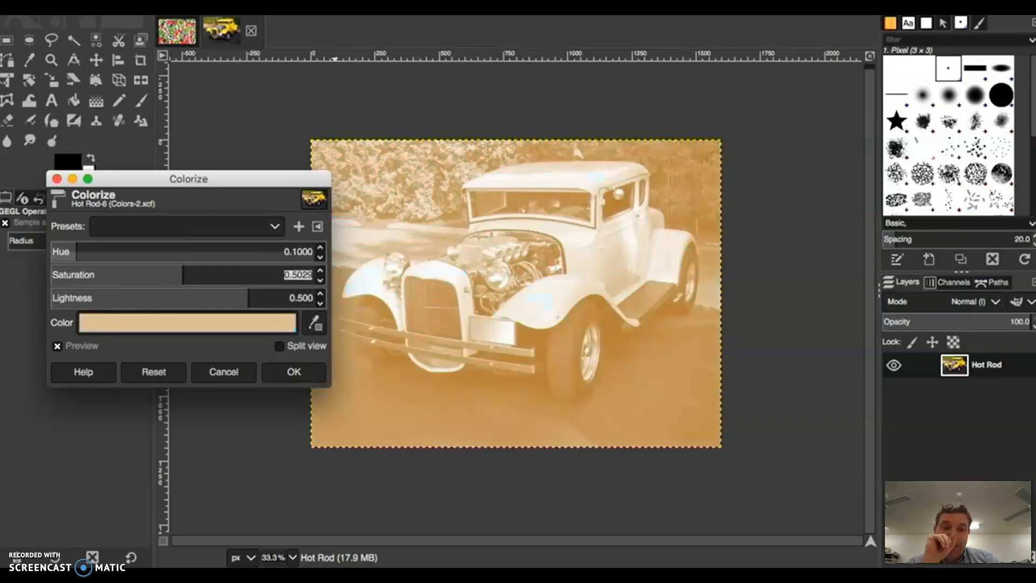
{"action": "type", "text": "0.4"}
{"action": "key", "text": "Tab"}
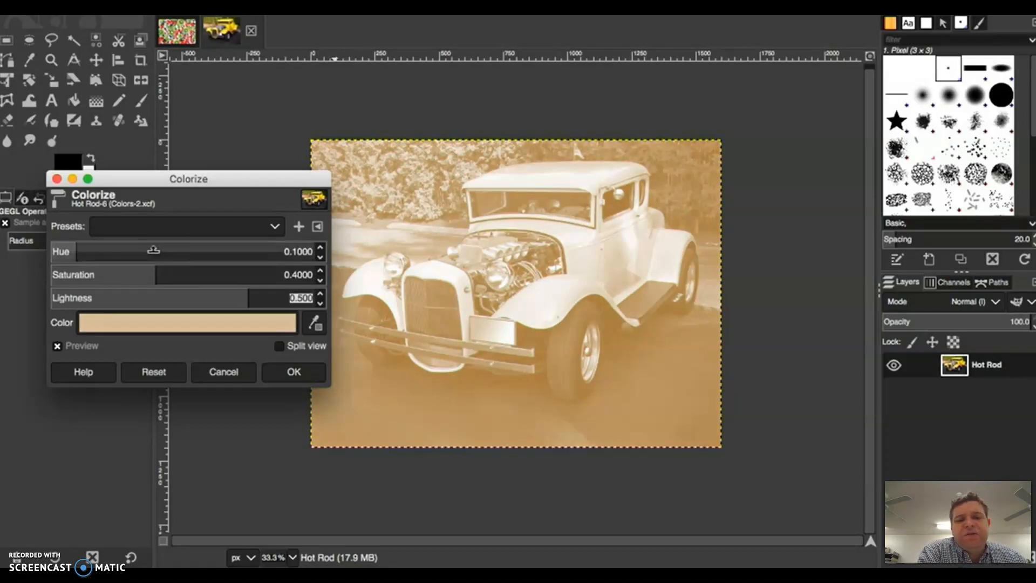
{"action": "type", "text": "0"}
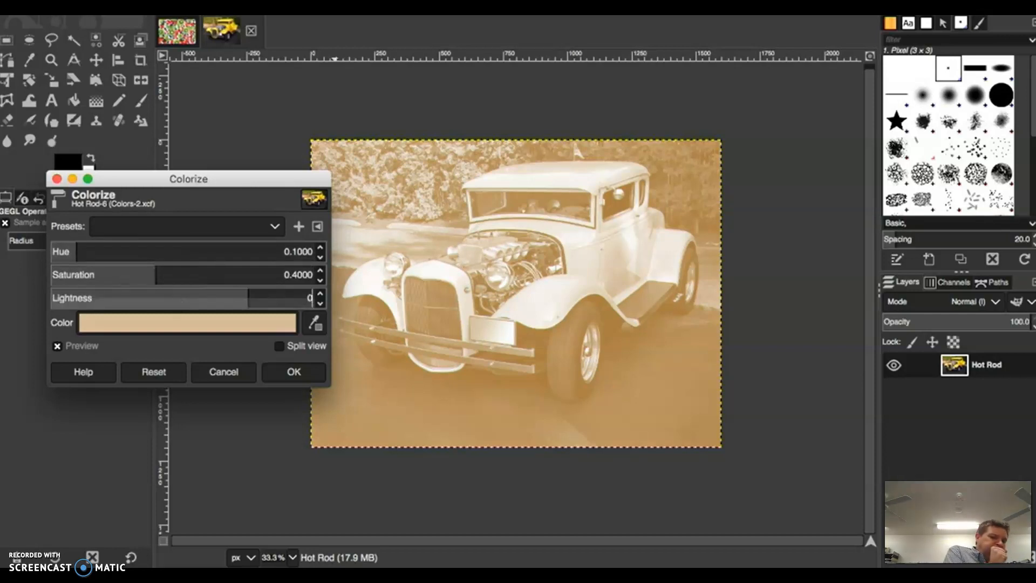
{"action": "key", "text": "Return"}
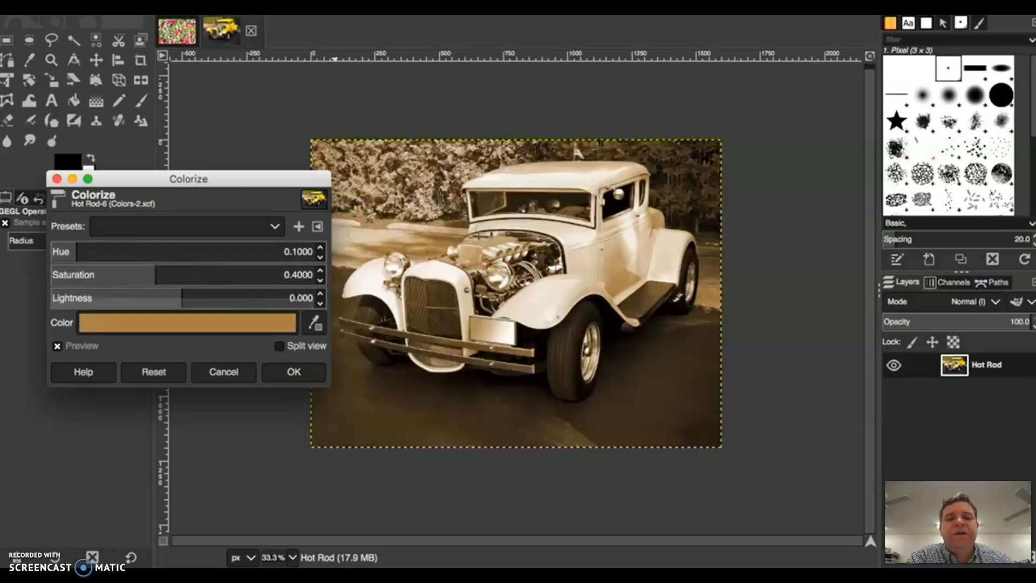
Change the colorize hue to 0.6 for a blue tint and apply it to the Hot Rod image.
{"action": "left_click", "coordinate": [141, 255]}
{"action": "key", "text": "BackSpace"}
{"action": "type", "text": ".6"}
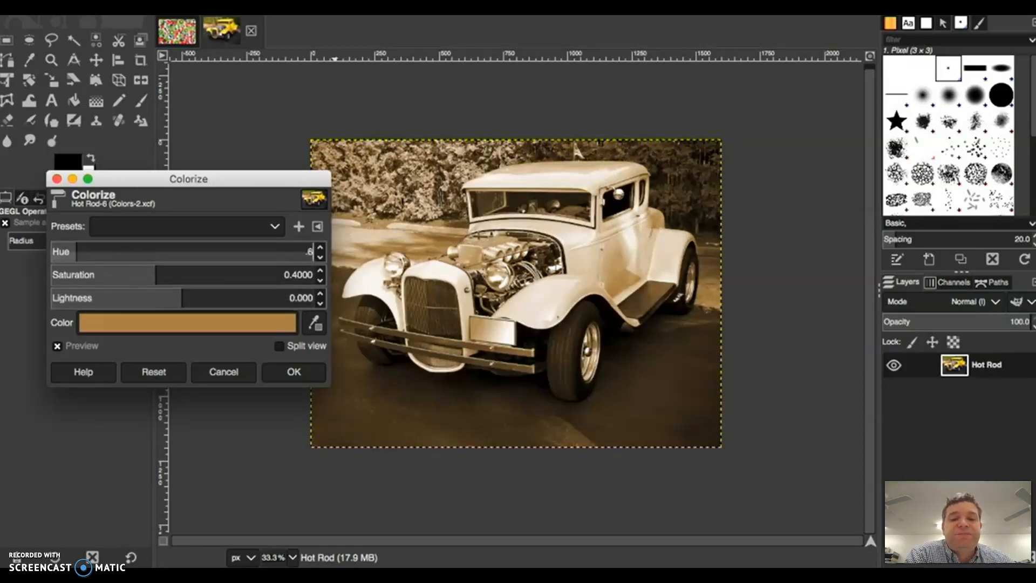
{"action": "key", "text": "Return"}
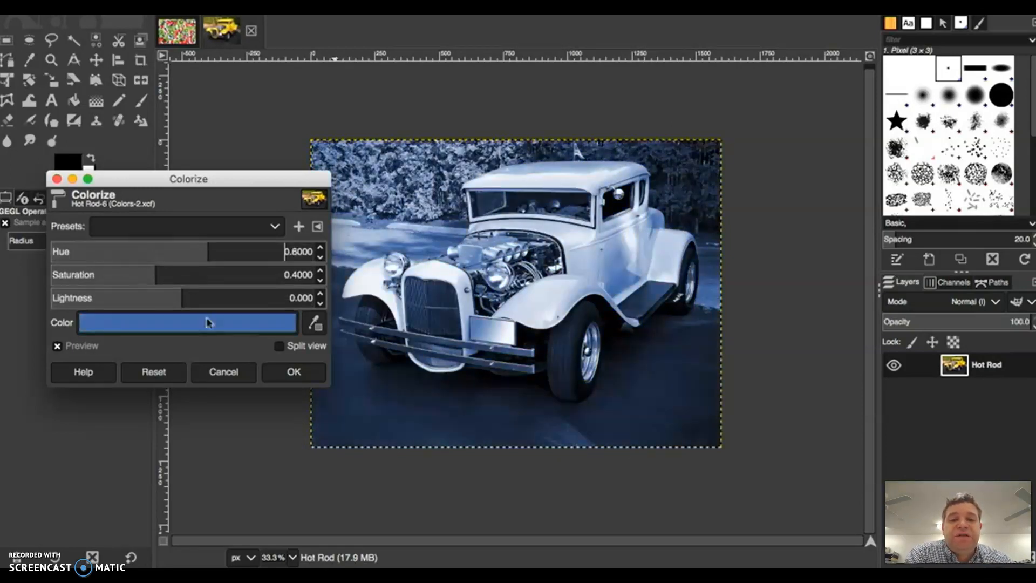
{"action": "left_click", "coordinate": [281, 375]}
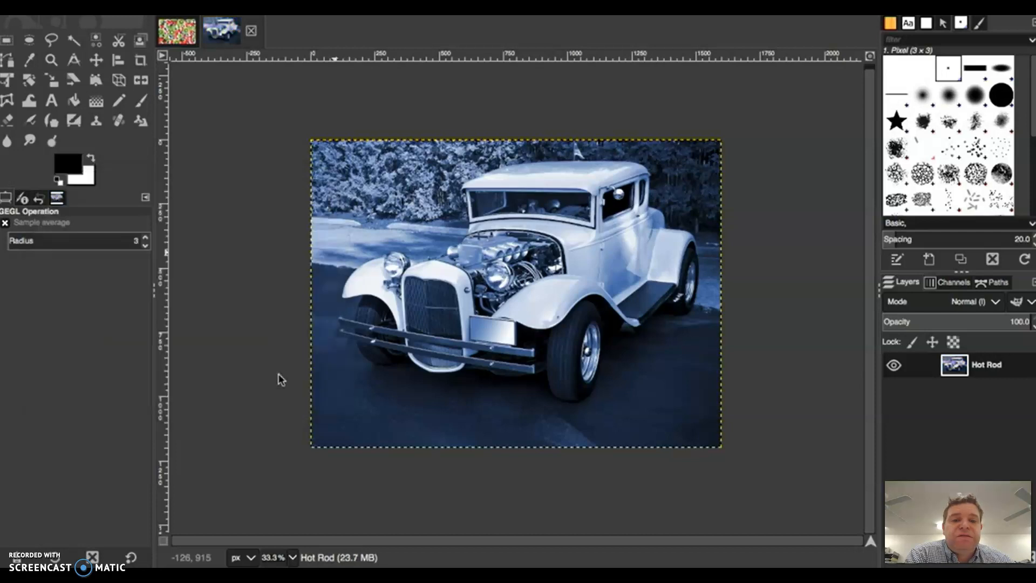